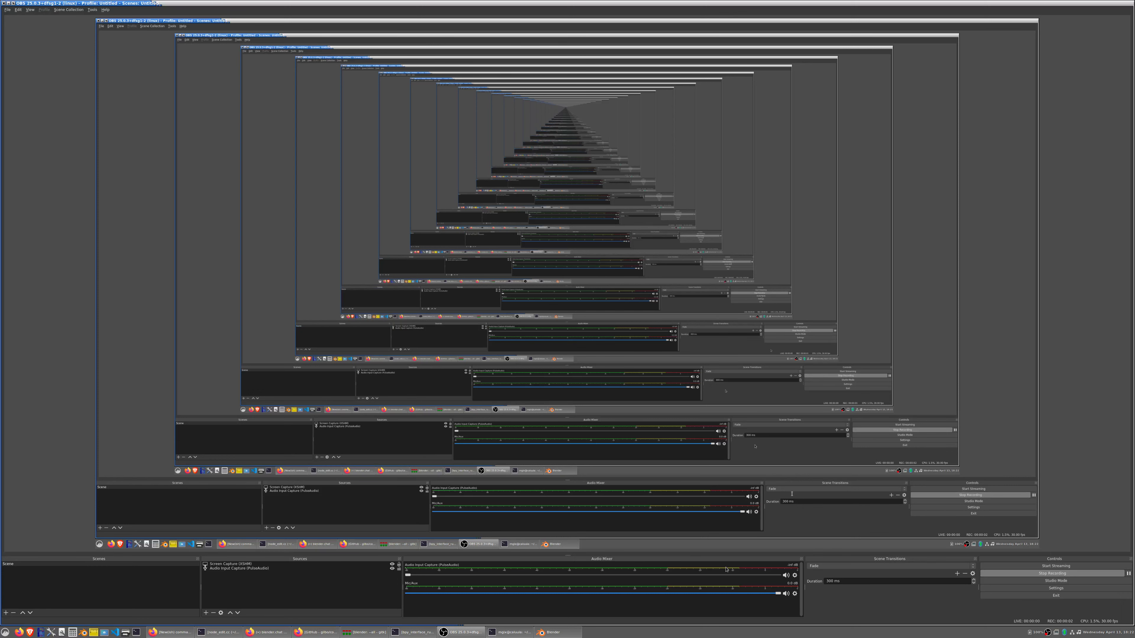
Switch from OBS Studio to the Blender window via the taskbar
left_click(554, 632)
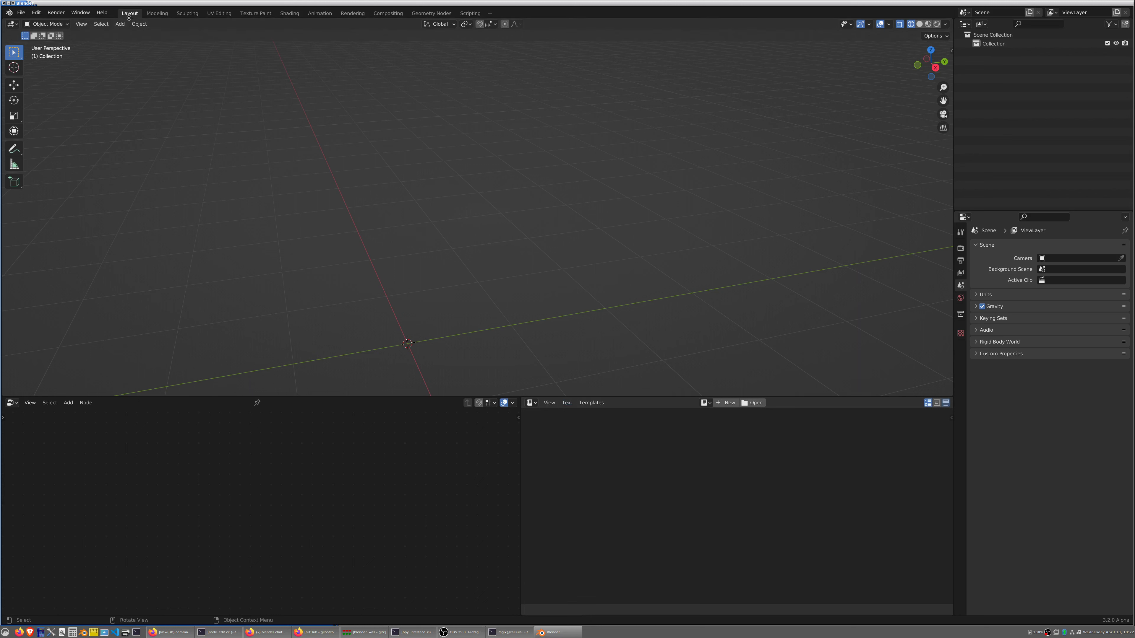
Add a mesh plane and turn the lower editor into a Geometry Node Editor
left_click(120, 24)
mouse_move(142, 34)
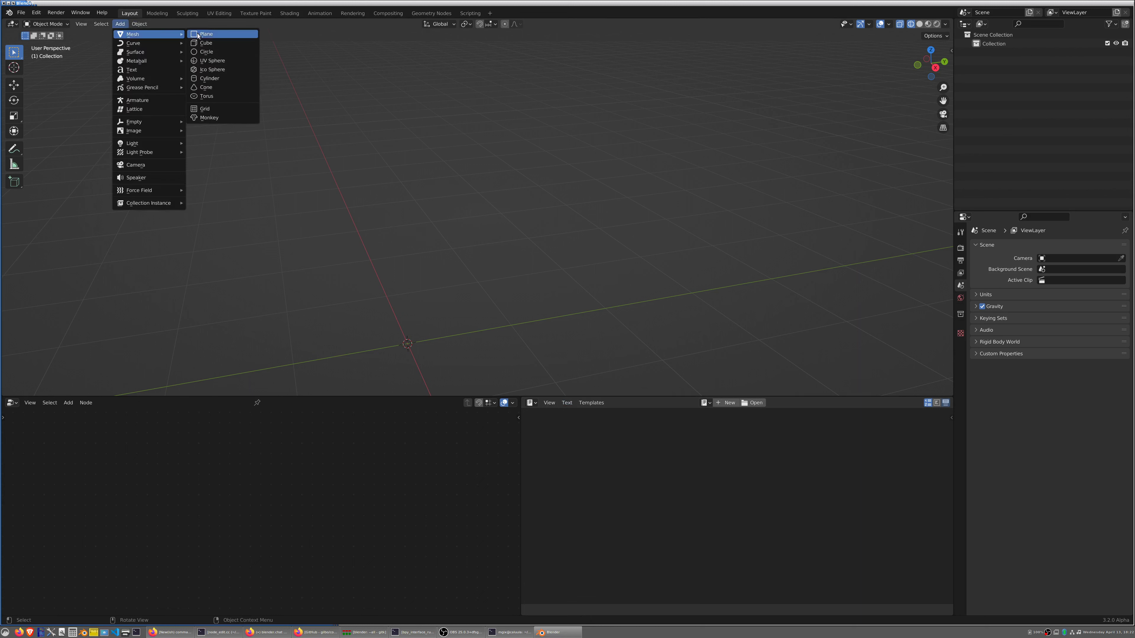
left_click(198, 35)
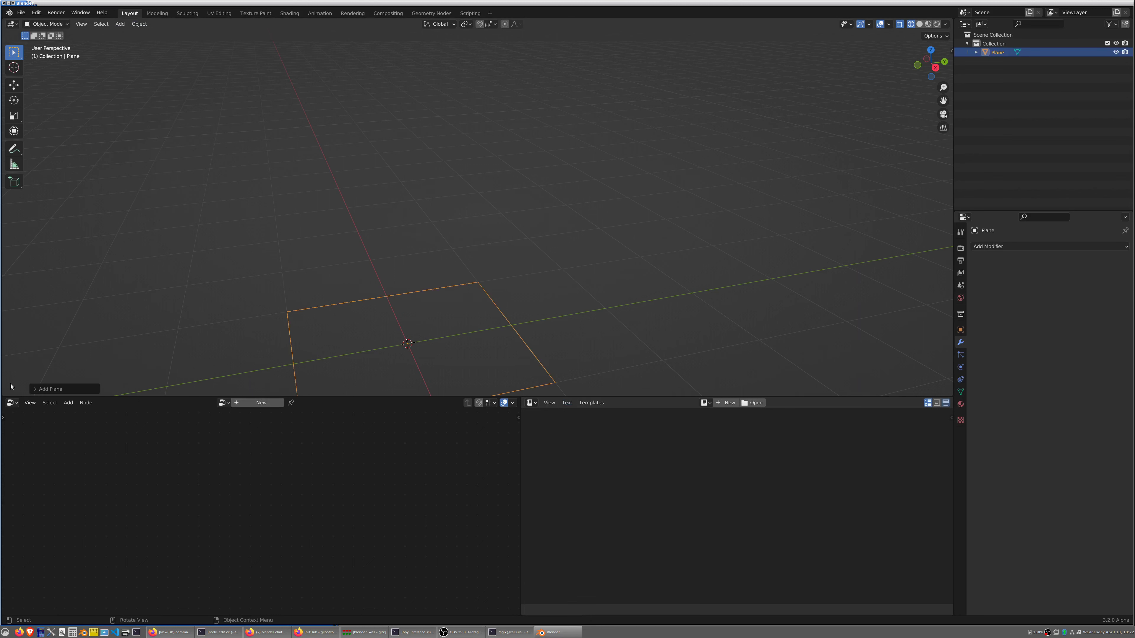
left_click(12, 402)
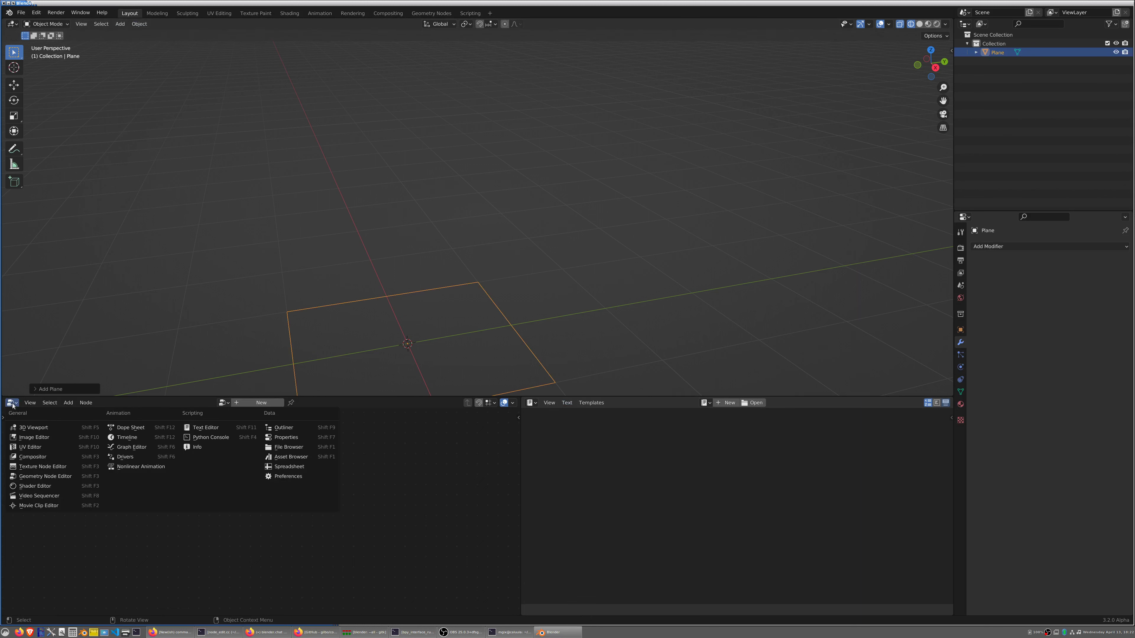
left_click(32, 477)
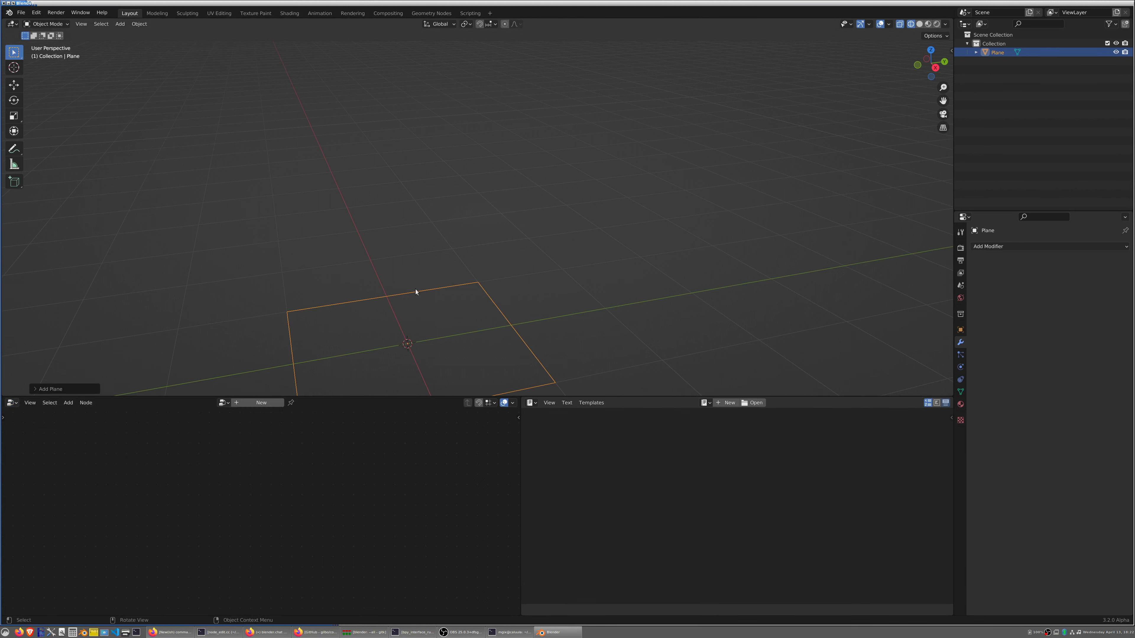
key("KP_Decimal")
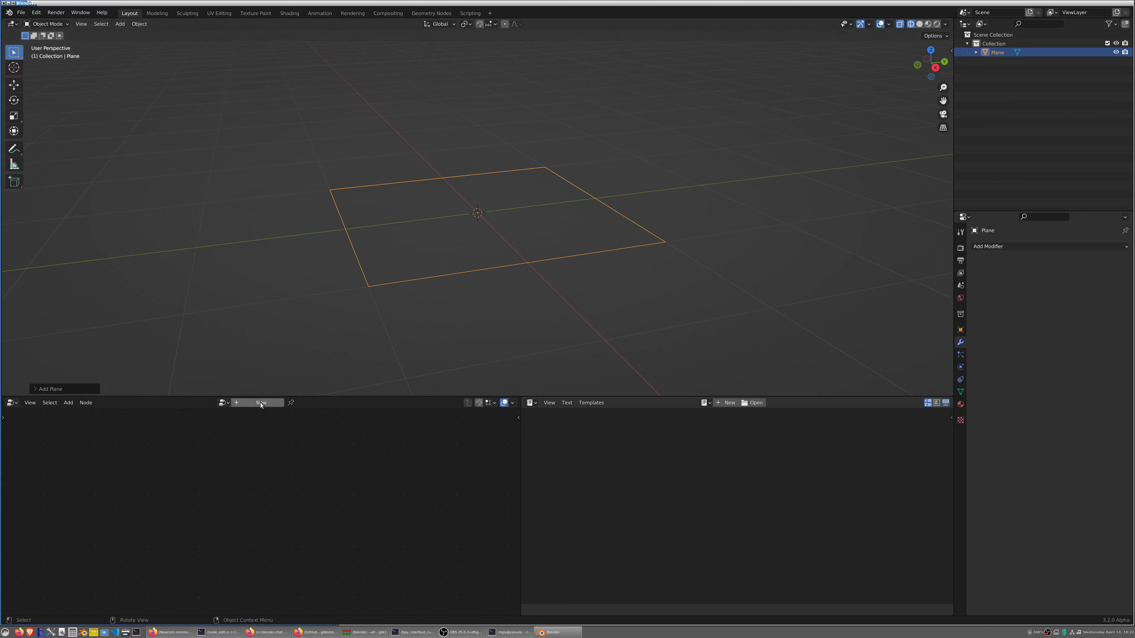
Create a new geometry node tree, delete Group Input, and move Group Output left
left_click(260, 403)
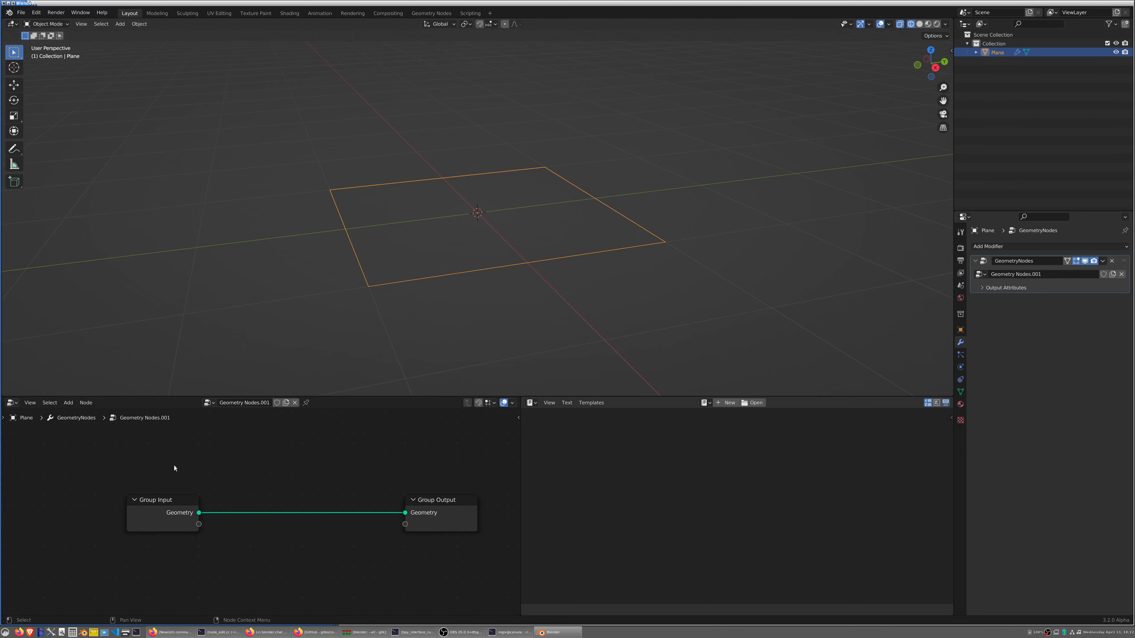
left_click(167, 505)
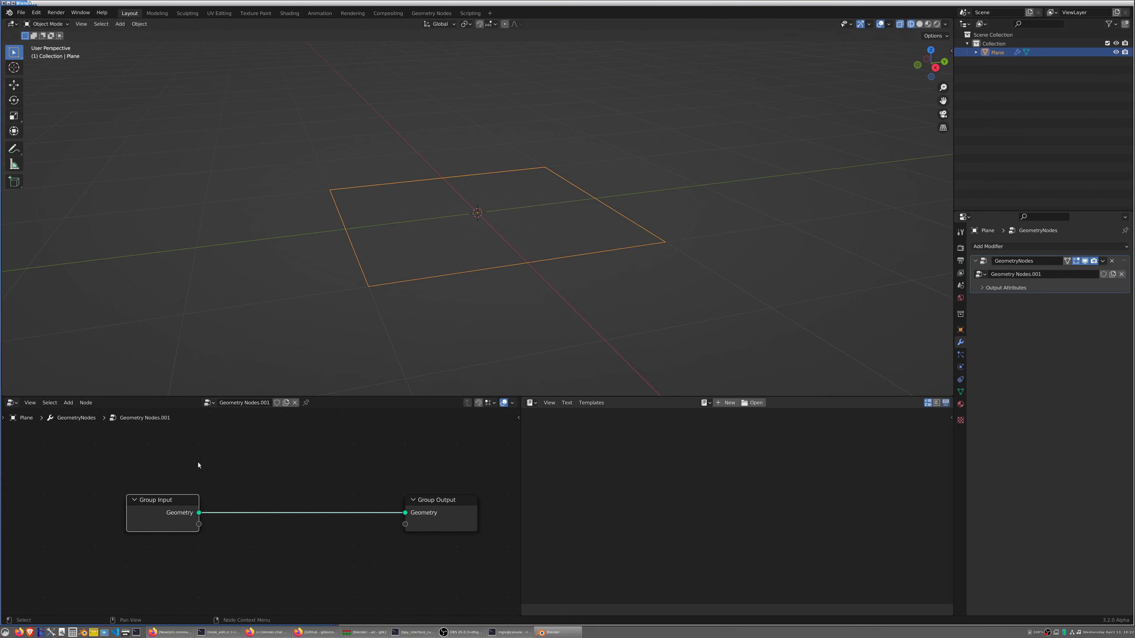
key("Delete")
left_click_drag(443, 499, 326, 472)
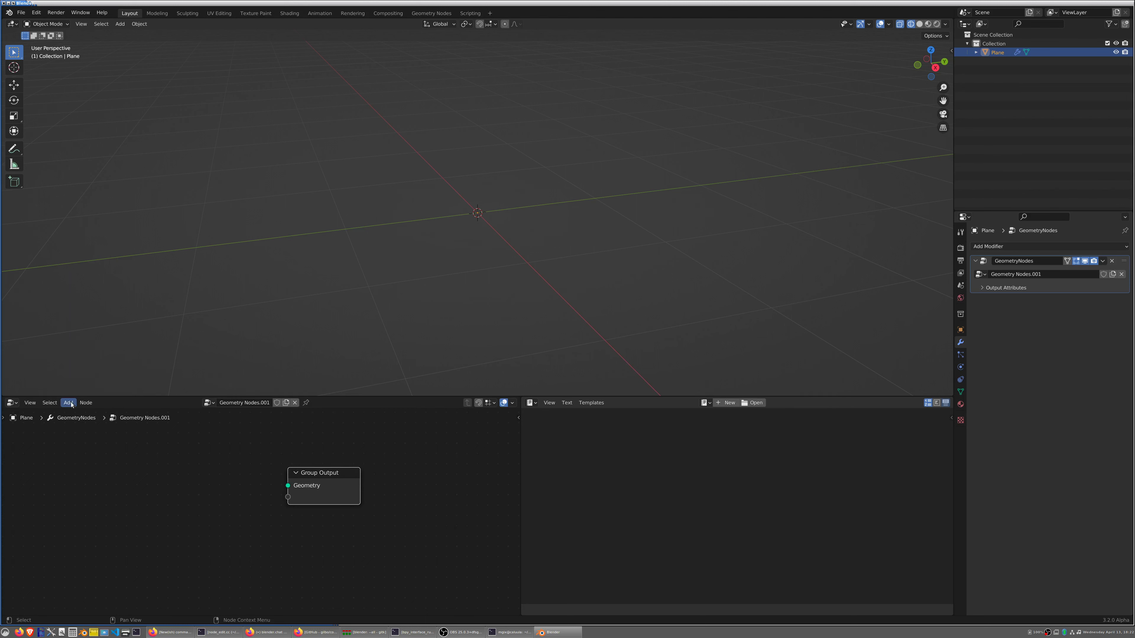
Add a Geometry As Code node feeding Group Output's Geometry, set to Internal source
left_click(69, 403)
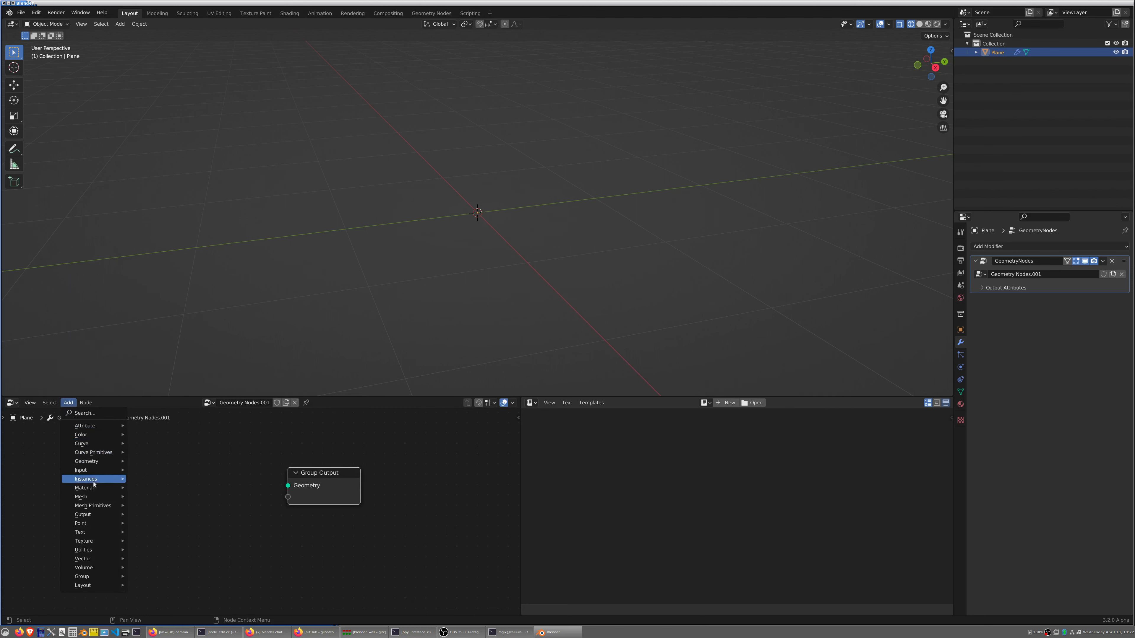
mouse_move(93, 506)
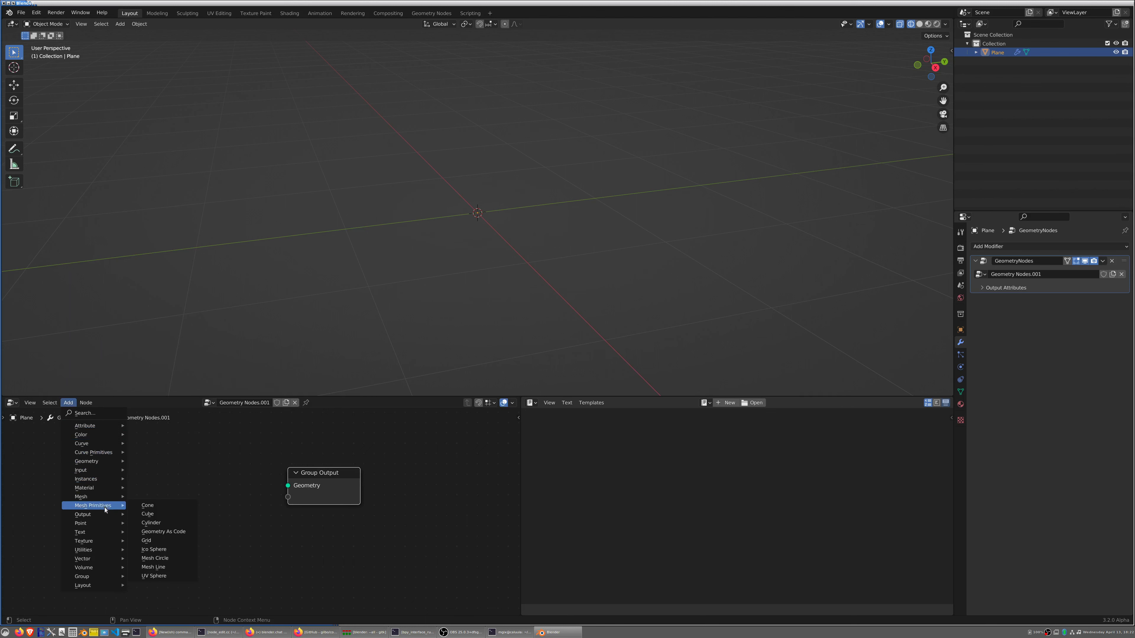
left_click(166, 535)
left_click(202, 492)
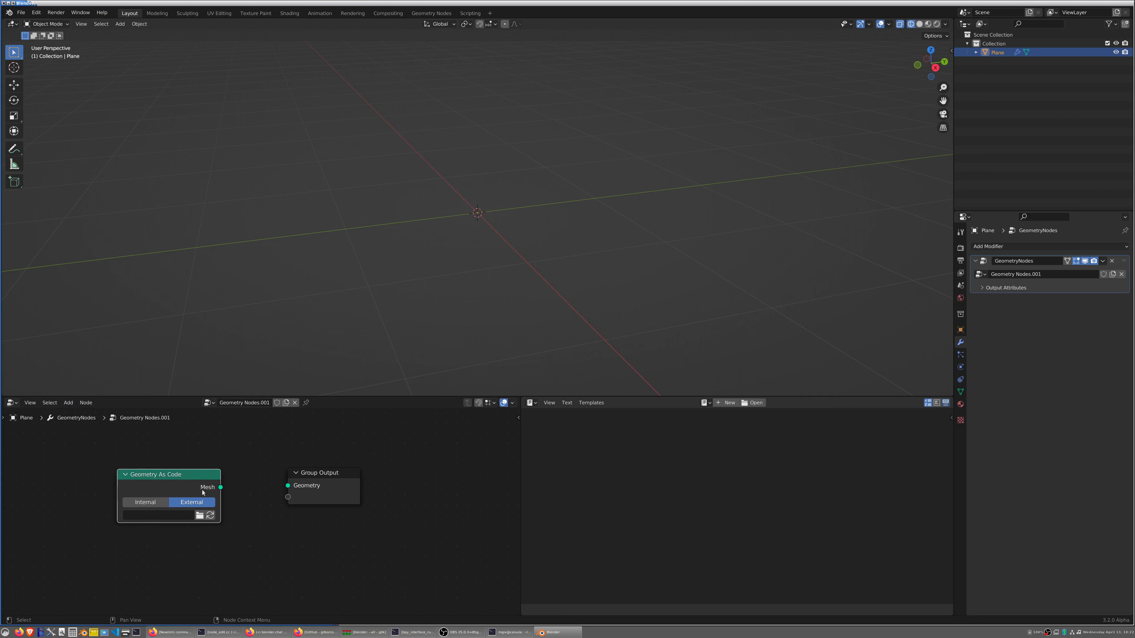
left_click_drag(220, 487, 288, 486)
left_click(140, 503)
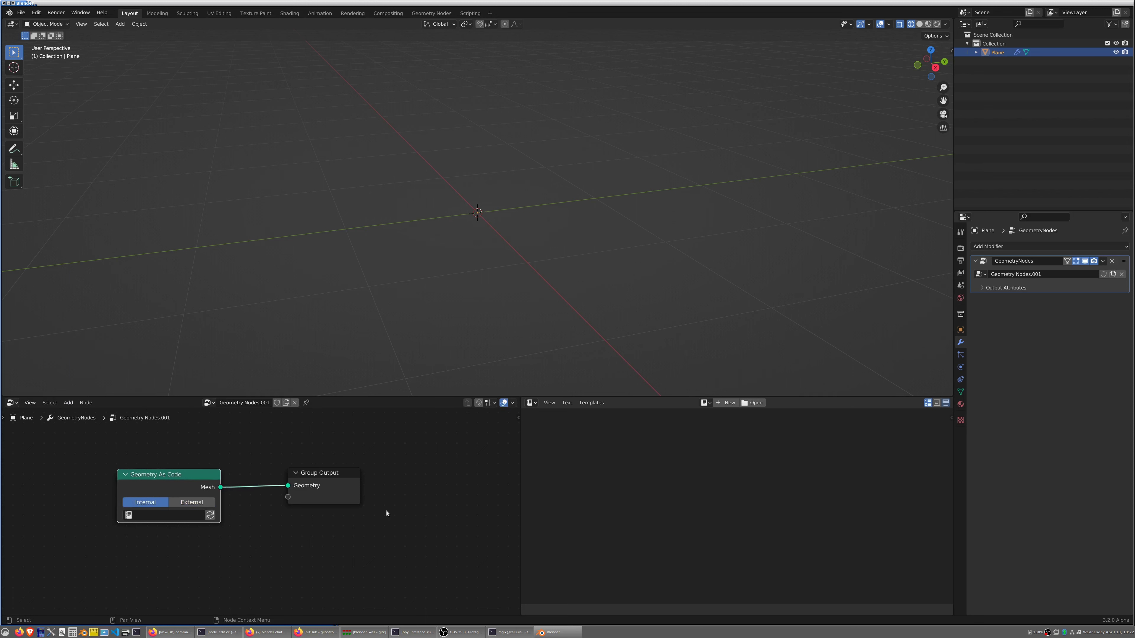
Create a new text block named thingie.scad
left_click(725, 404)
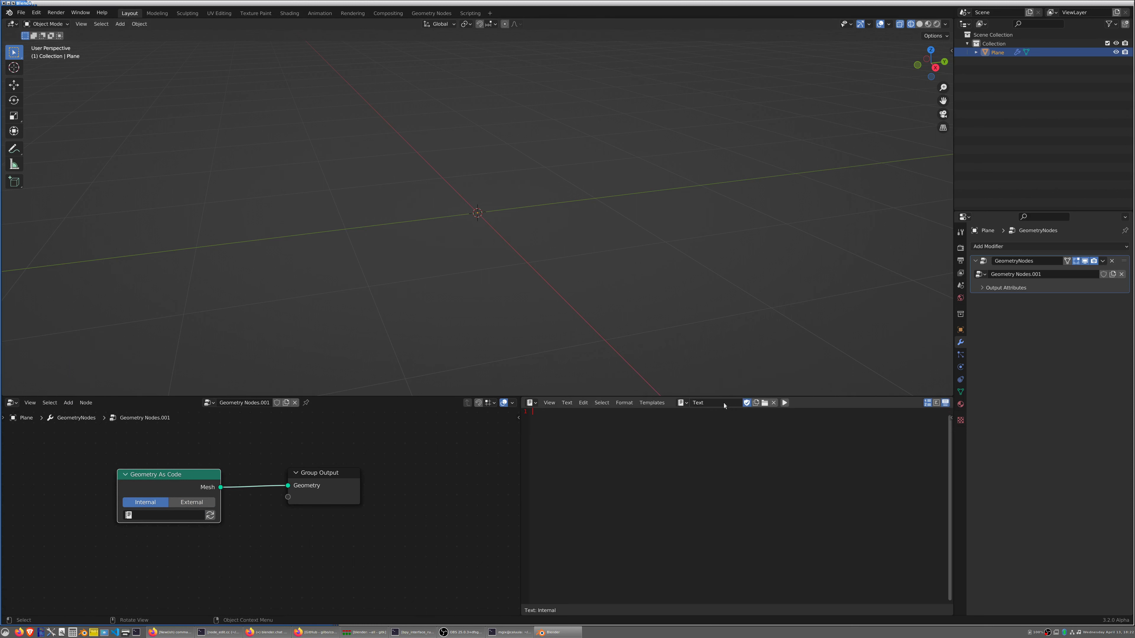
left_click(725, 404)
type("thingi")
type("e.scad")
key("Return")
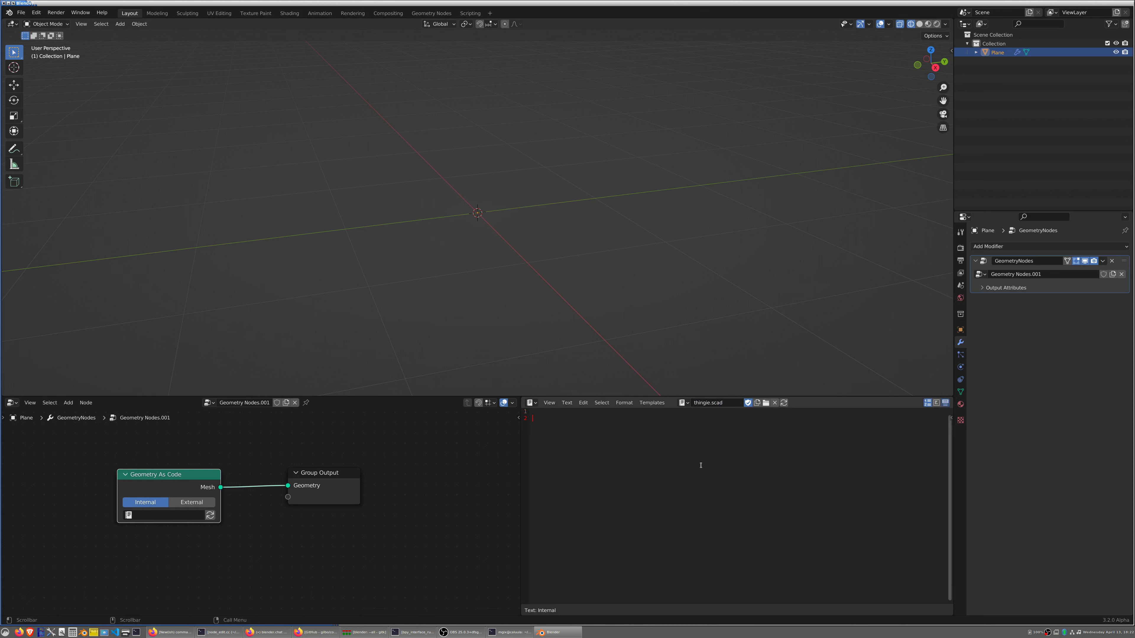
Write sphere(); in thingie.scad and assign that text to the Geometry As Code node
type("diff")
type("phere(")
type("0;")
key("BackSpace")
key("BackSpace")
type(")")
left_click(784, 404)
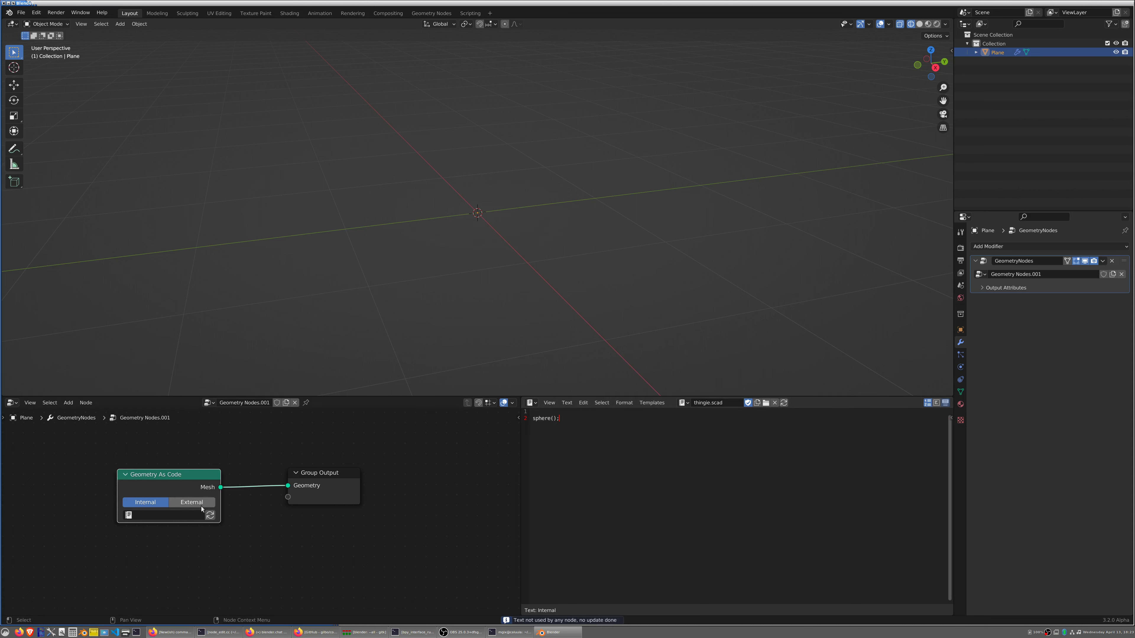
left_click(134, 515)
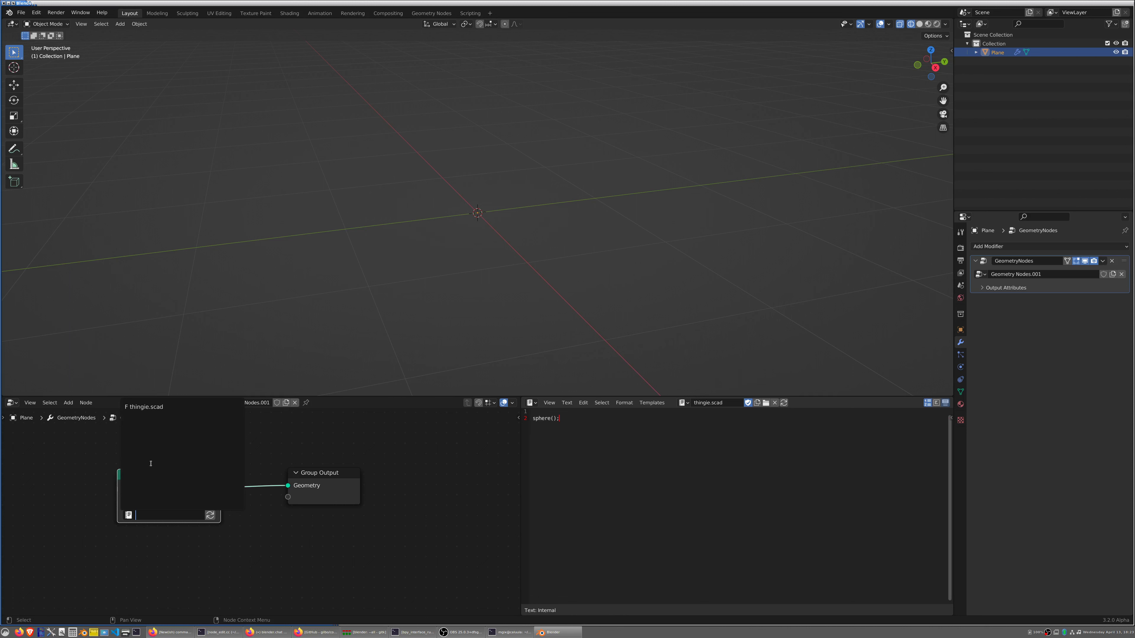
left_click(155, 407)
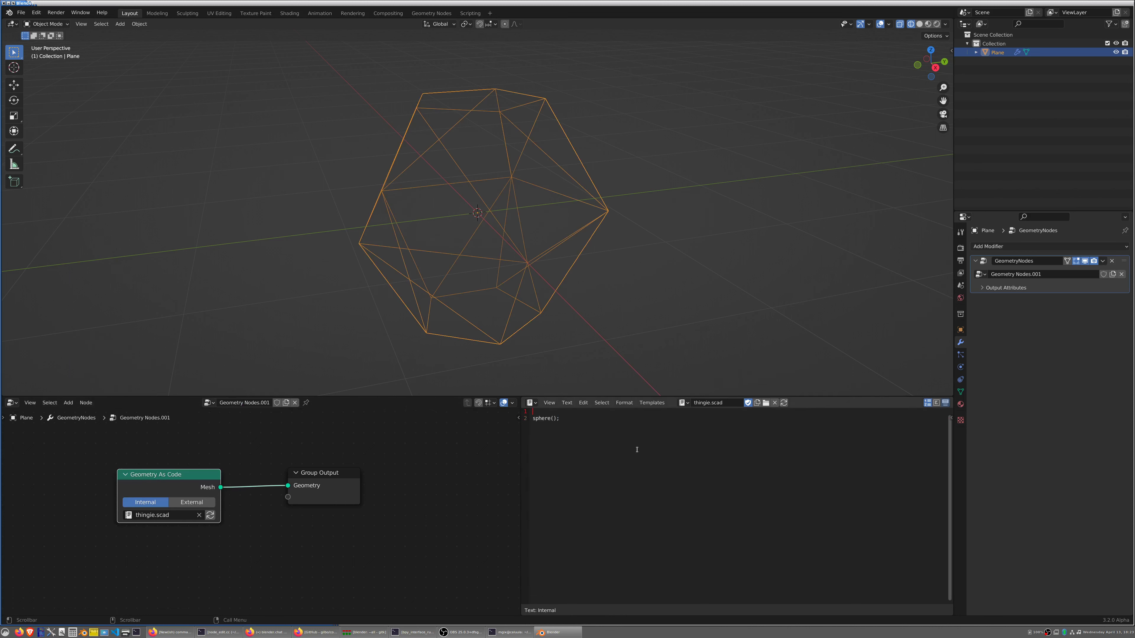
Add $fn = 30; above sphere() and rebuild the mesh
key("Return")
type("$fn = 30;")
left_click(784, 403)
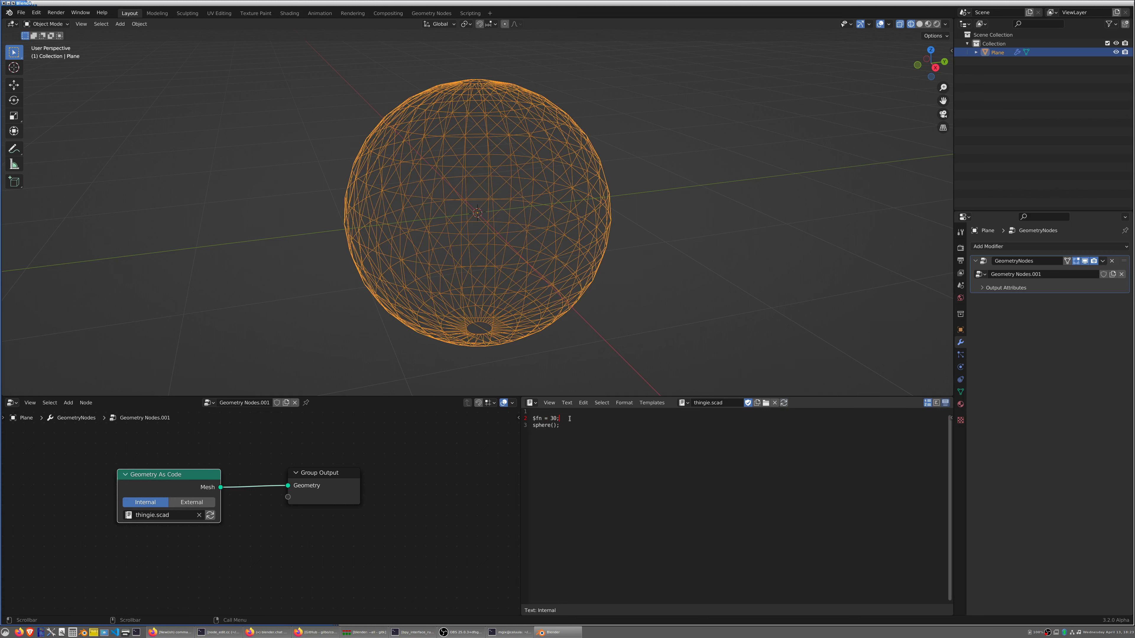
Wrap the script in difference() subtracting scale([2.0, 0.5, 0.5]) sphere()
key("Return")
key("Return")
type("nce() ")
type("{")
key("Tab")
type("cale(")
type(")")
type(" sphere();")
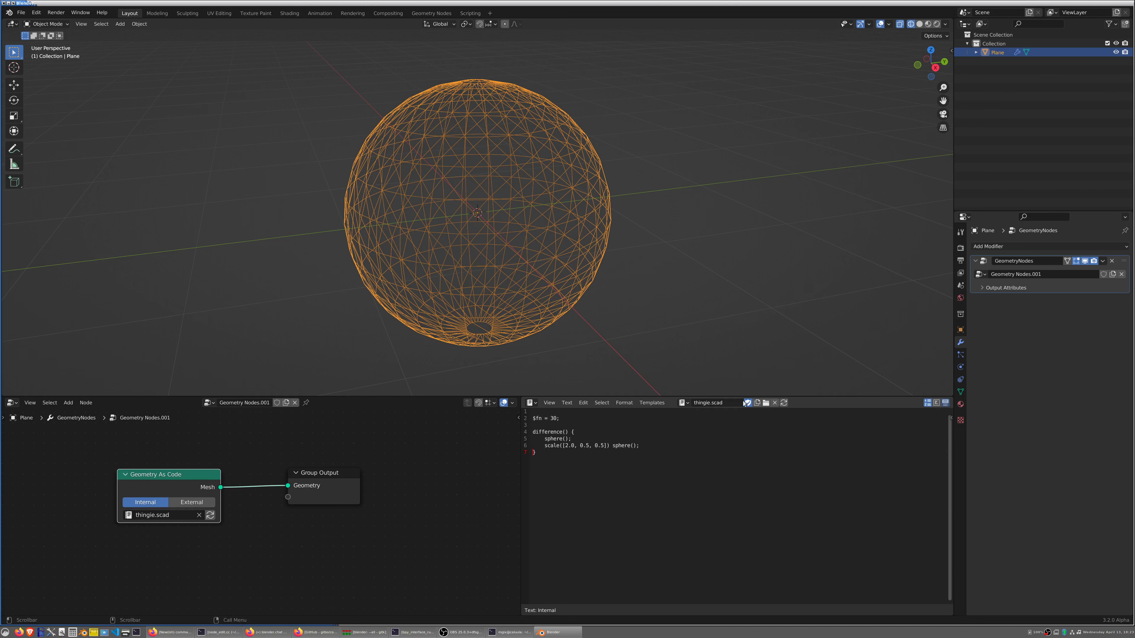
Rebuild the holed sphere, view it in Solid shading, and toggle the node External then Internal
left_click(784, 403)
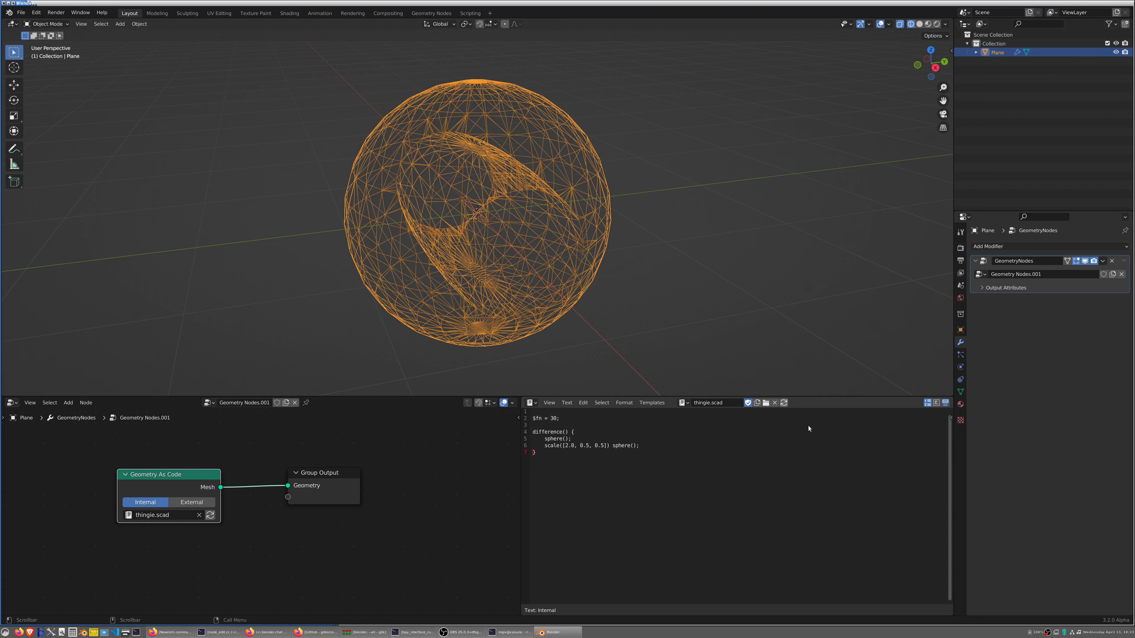
mouse_move(598, 288)
middle_mouse_down()
mouse_move(615, 282)
mouse_move(604, 275)
middle_mouse_up()
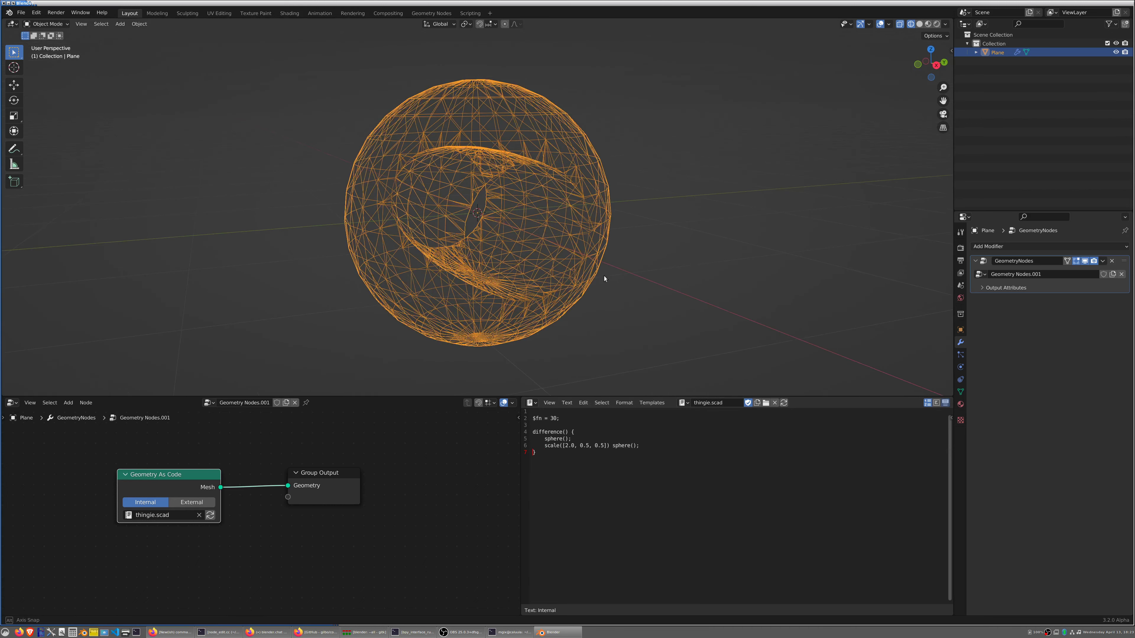
left_click(919, 23)
mouse_move(674, 183)
middle_mouse_down()
mouse_move(655, 186)
mouse_move(652, 210)
middle_mouse_up()
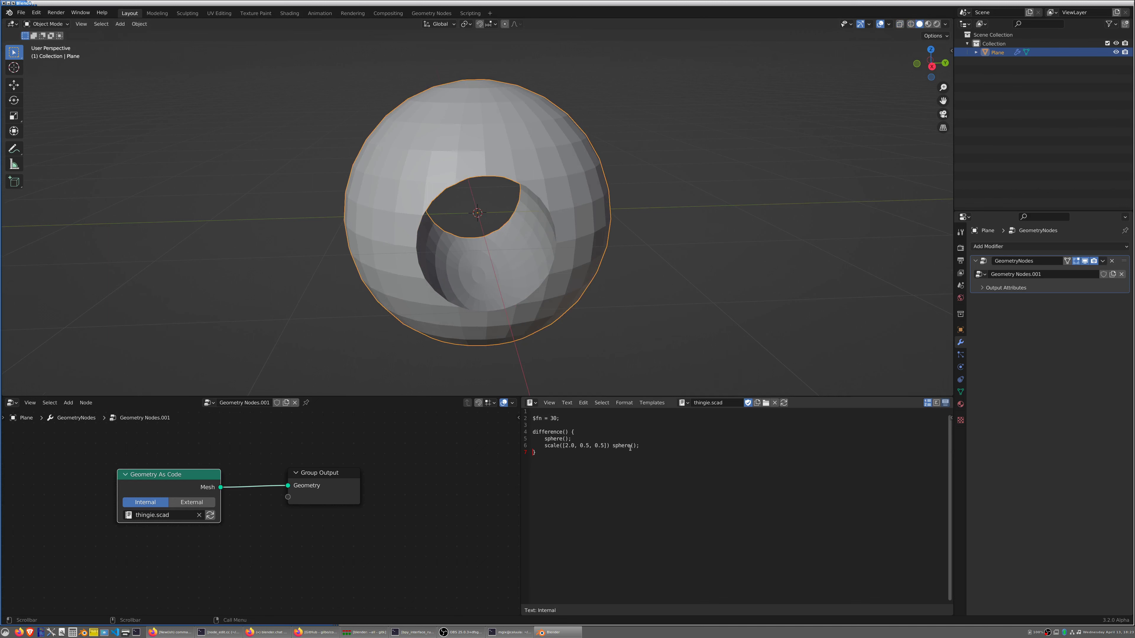
left_click(178, 507)
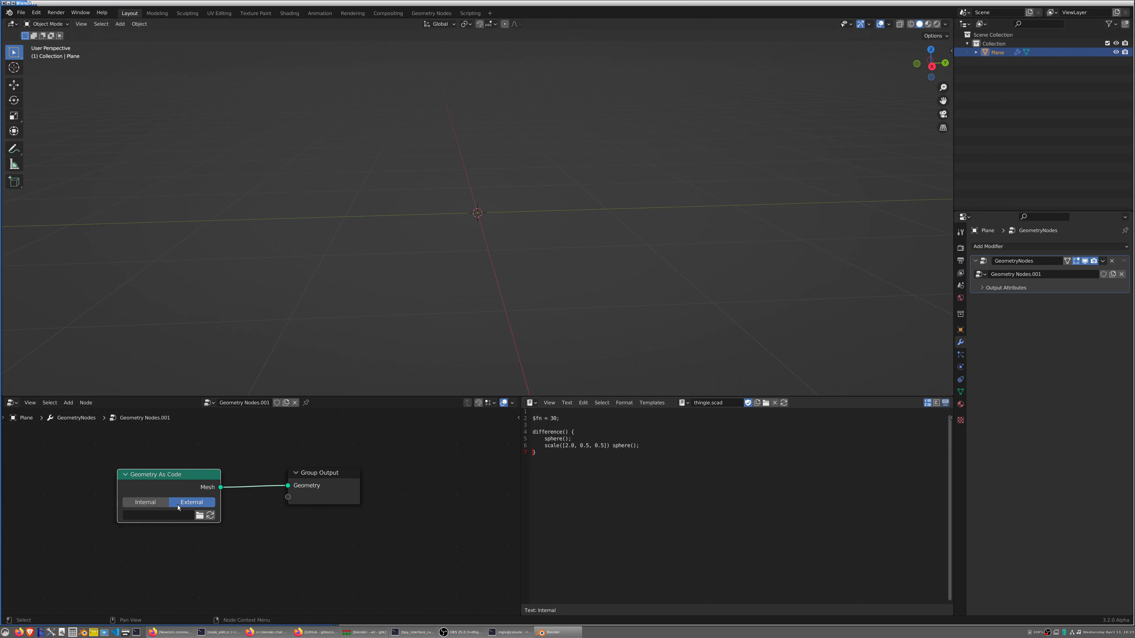
left_click(155, 506)
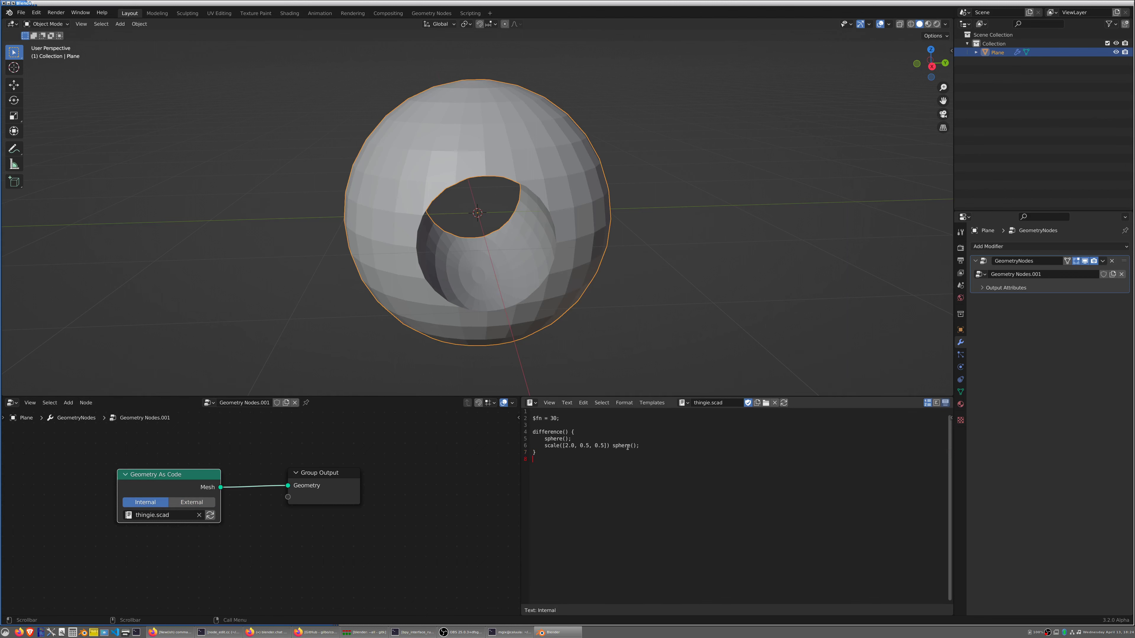
Duplicate the scale line as line 7, prefixed with rotate([0, 0, 90])
key("shift+Left")
key("shift+Left")
key("shift+Left")
key("shift+Left")
key("shift+Left")
key("shift+Left")
key("ctrl+c")
left_click(652, 445)
key("Return")
key("ctrl+v")
key("shift+Tab")
type("rotate")
type("[0,")
key("BackSpace")
key("BackSpace")
key("BackSpace")
type("([0, 0")
type(", 90])")
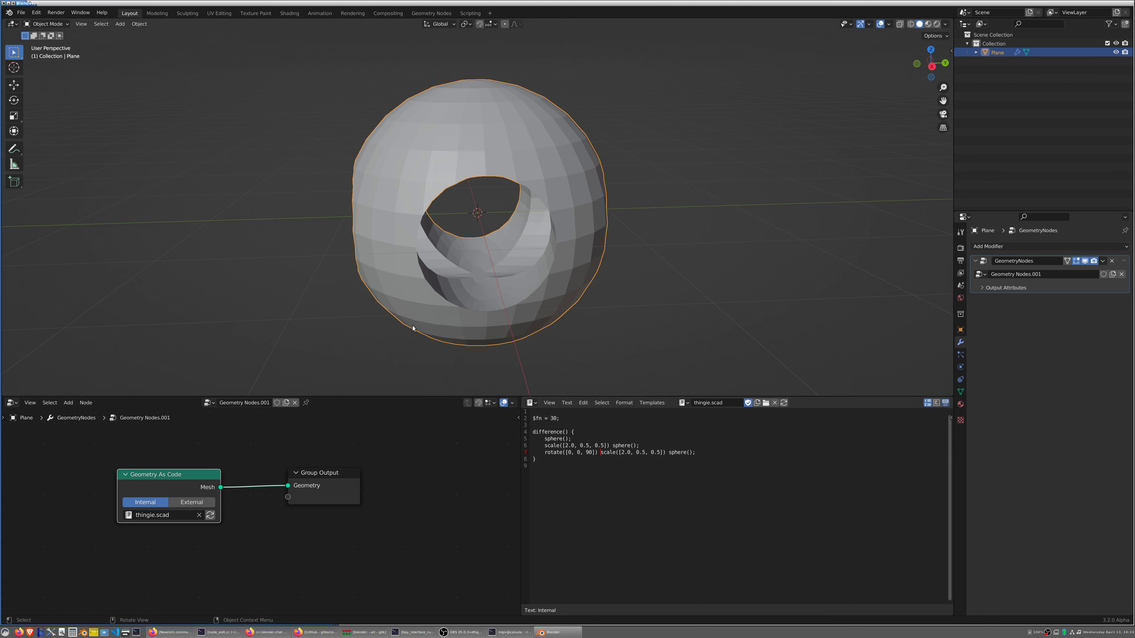
mouse_move(412, 326)
middle_mouse_down()
mouse_move(494, 321)
mouse_move(477, 323)
middle_mouse_up()
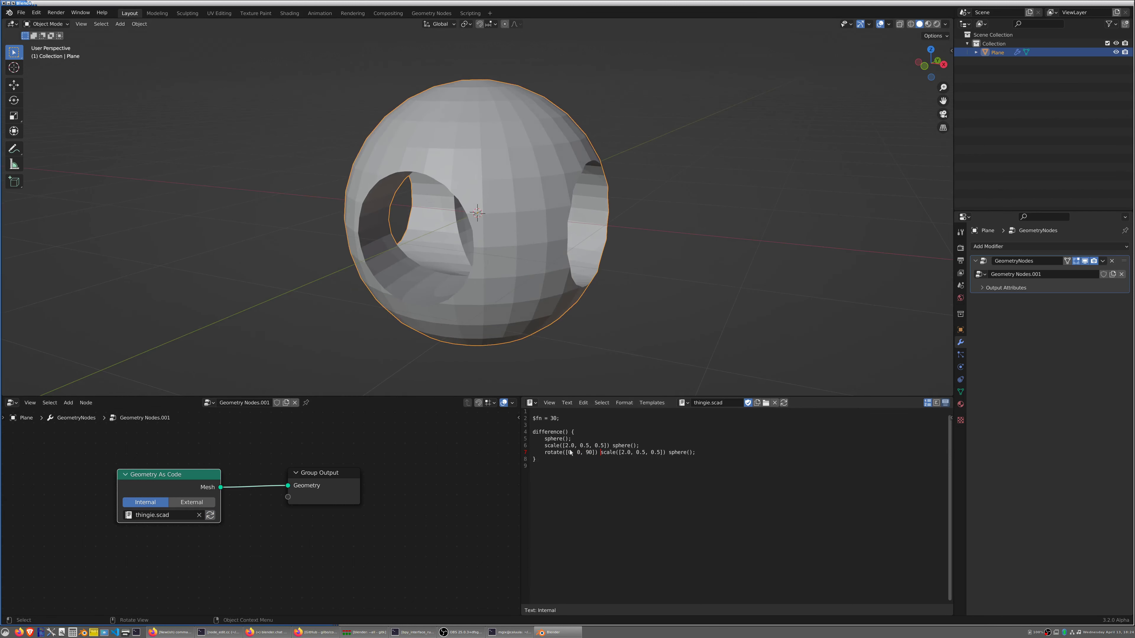
Copy the rotated line 7 onto a new line 8
left_click_drag(544, 453, 695, 452)
key("ctrl+c")
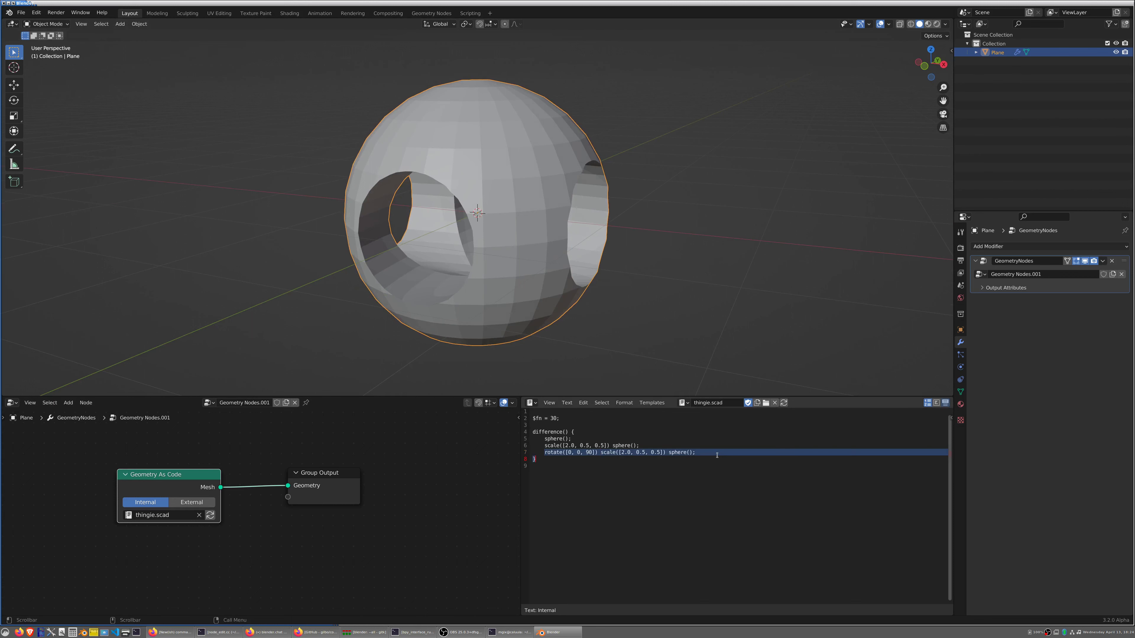
left_click(697, 452)
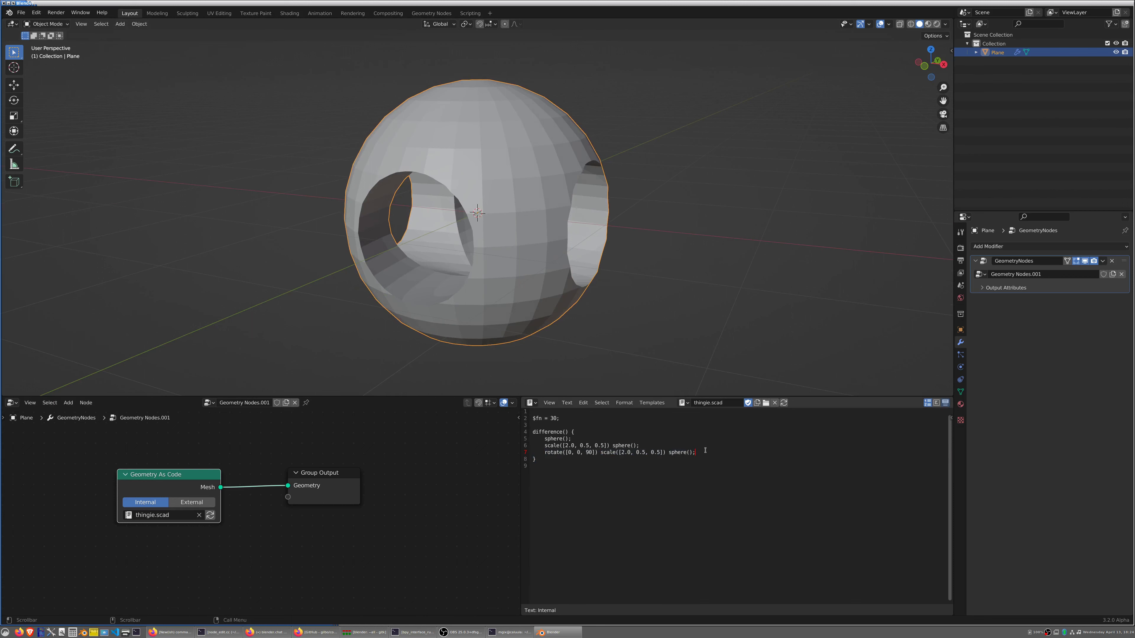
key("Return")
key("ctrl+v")
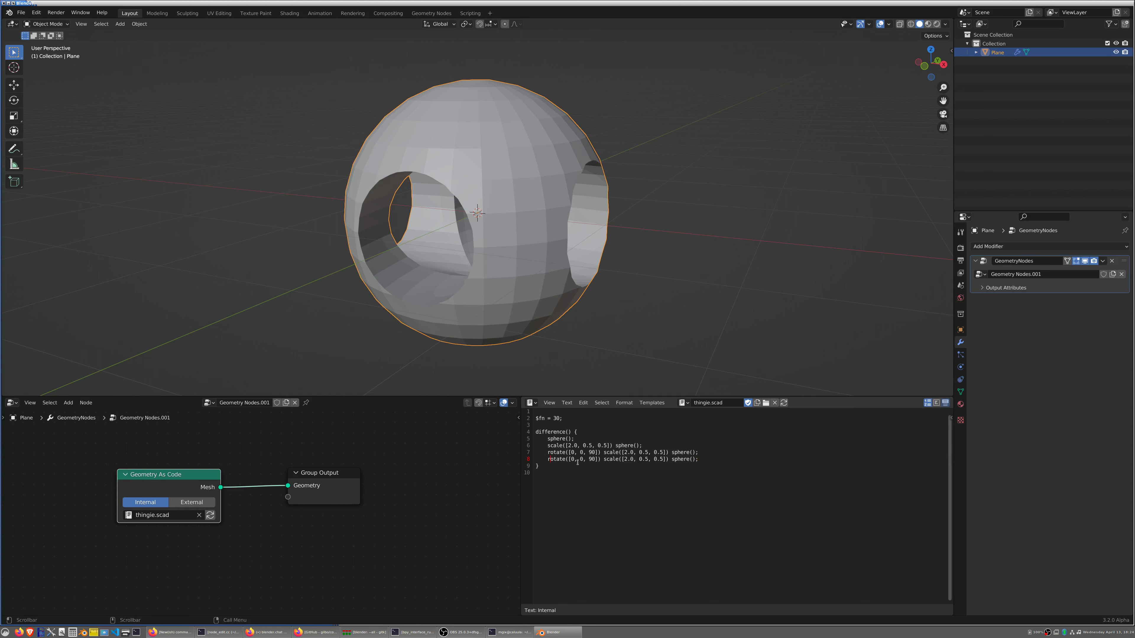
mouse_move(692, 305)
middle_mouse_down()
mouse_move(662, 269)
mouse_move(639, 275)
mouse_move(624, 329)
middle_mouse_up()
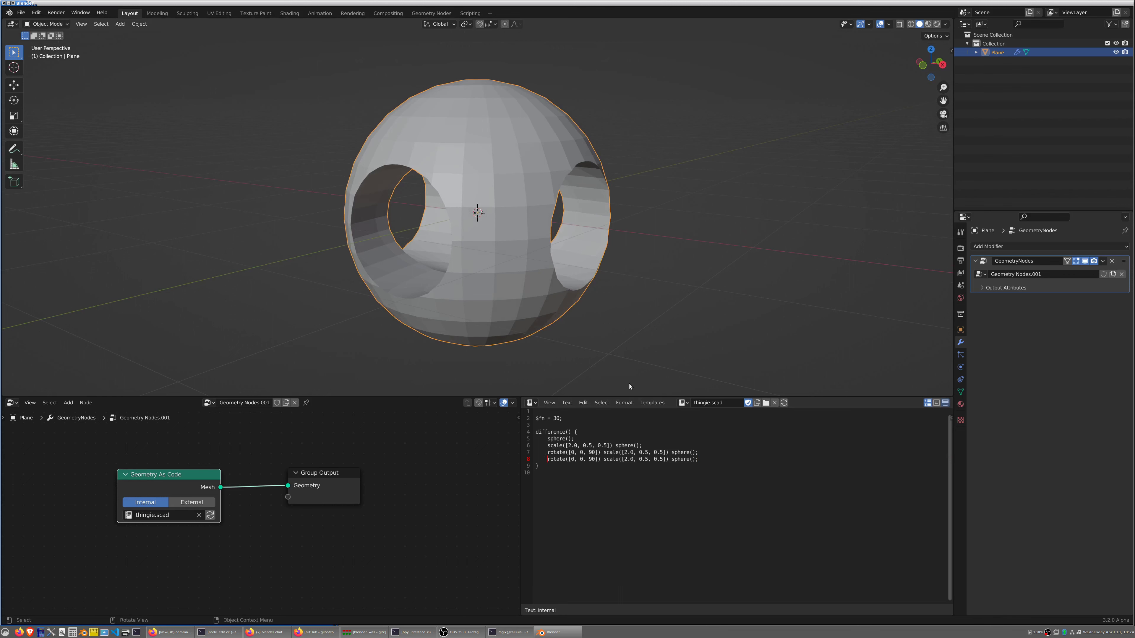
key("r")
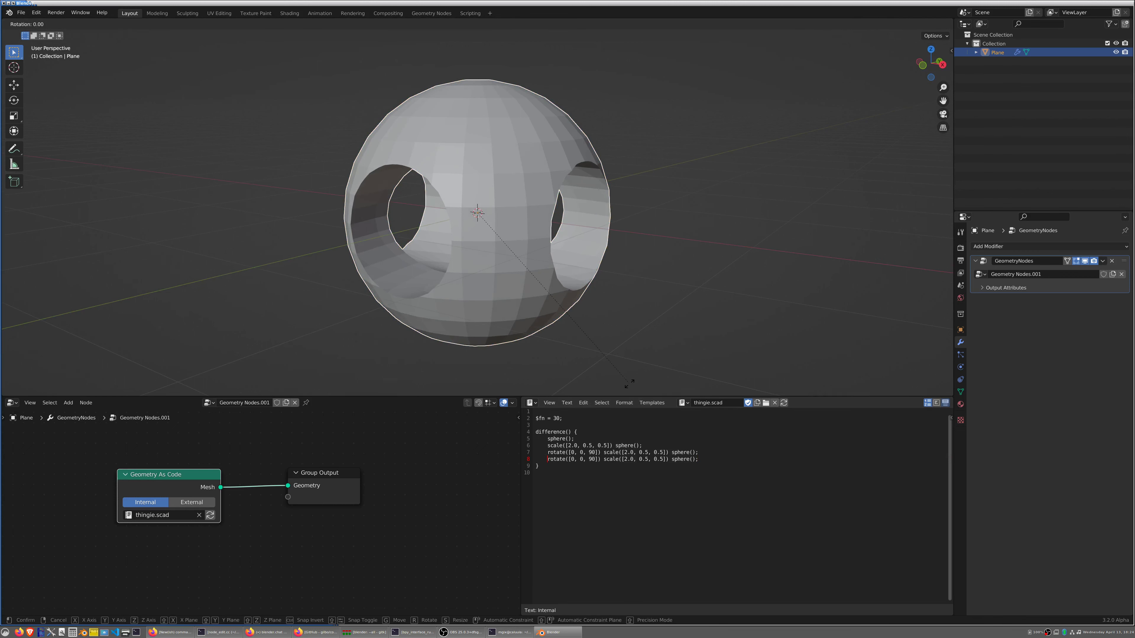
Cancel the stray rotation, prefix line 8 with rotate([90, 0, 0]), and inspect the result
key("Escape")
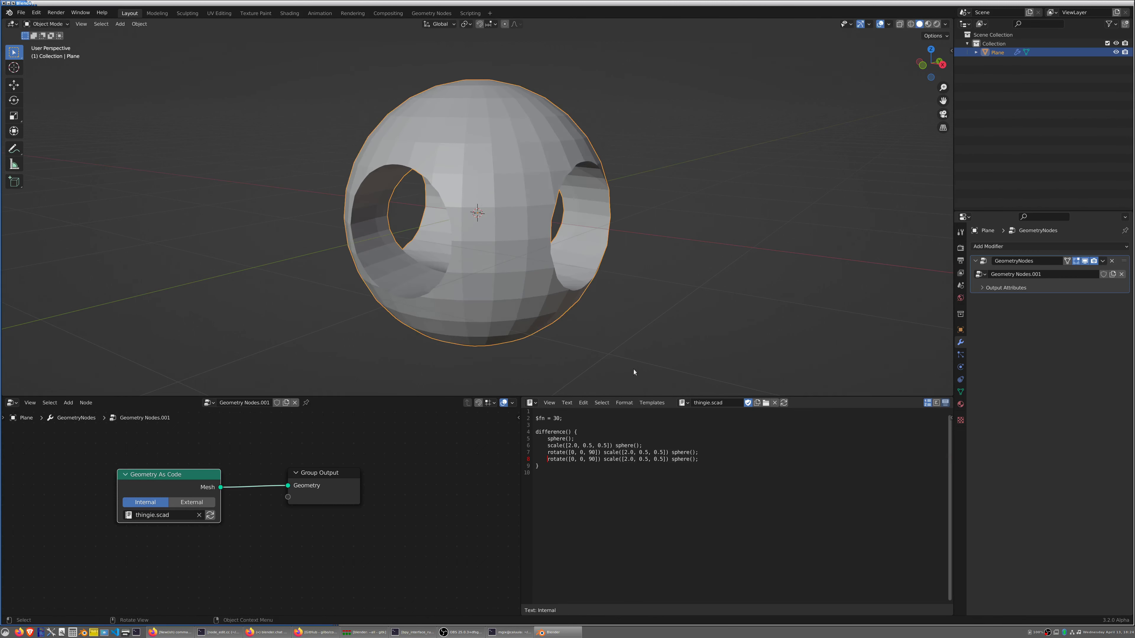
type("rotate")
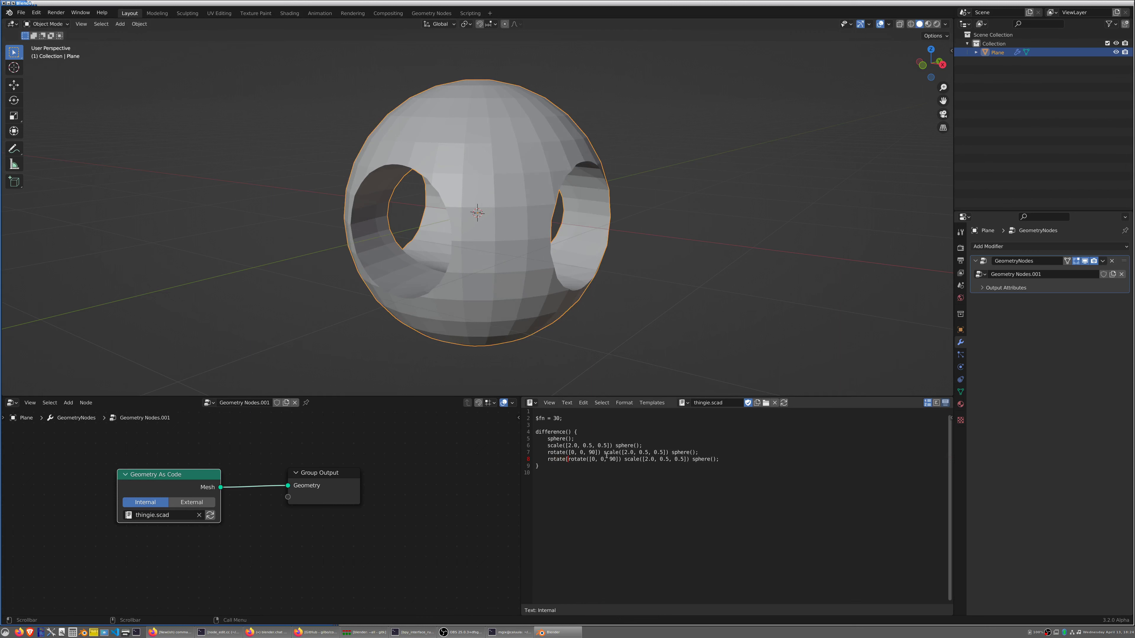
type("([")
type("90")
type(", 0, 0")
type("])")
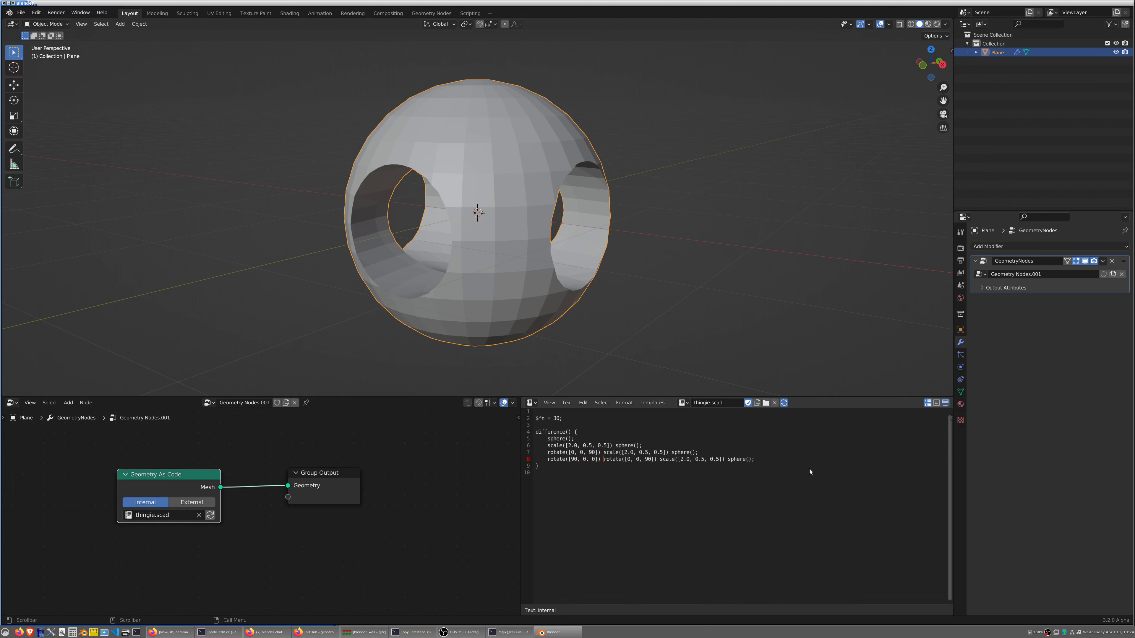
mouse_move(643, 255)
middle_mouse_down()
mouse_move(606, 295)
mouse_move(586, 280)
mouse_move(711, 248)
middle_mouse_up()
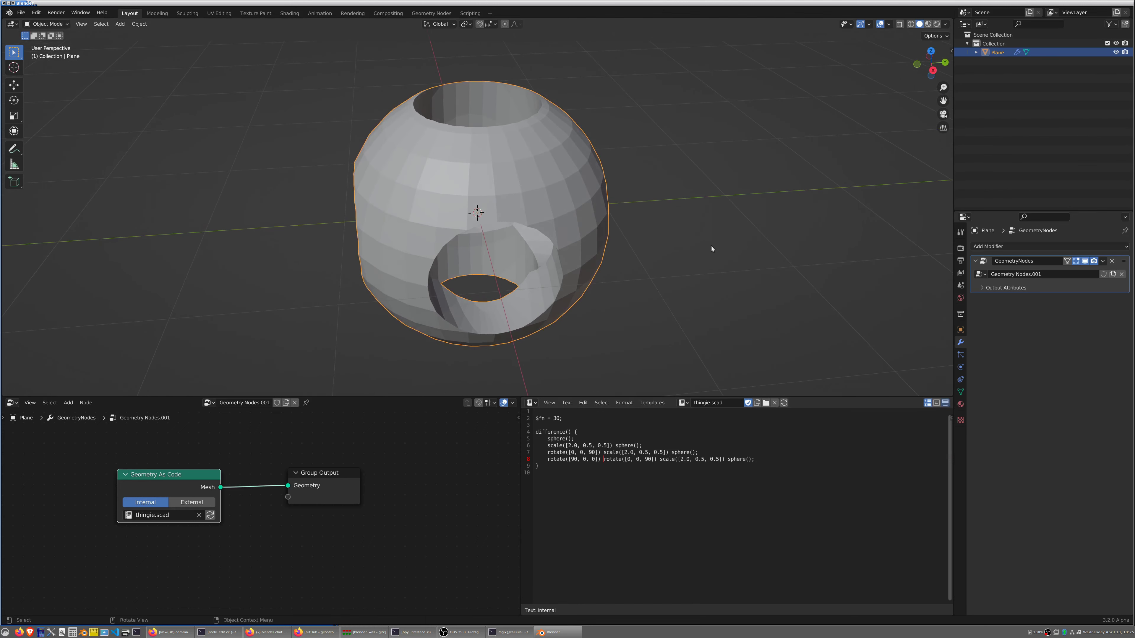
left_click(1102, 260)
type("10")
Widen the terminal to read the 26599.21 ms execution time, then return to OBS Studio
left_click(511, 634)
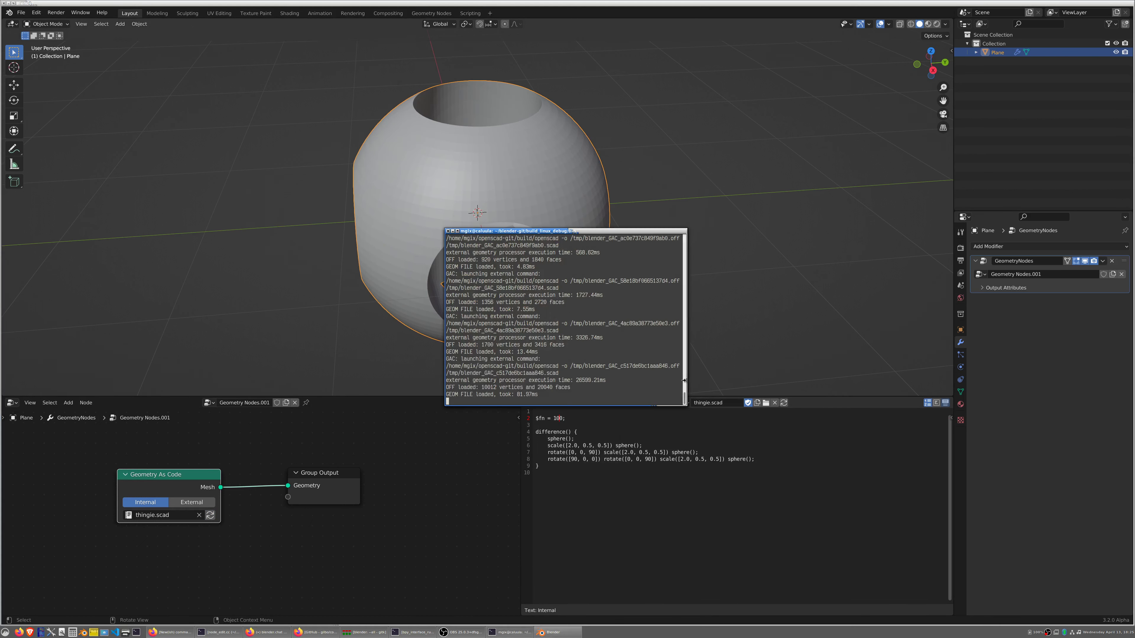
left_click_drag(686, 362, 897, 362)
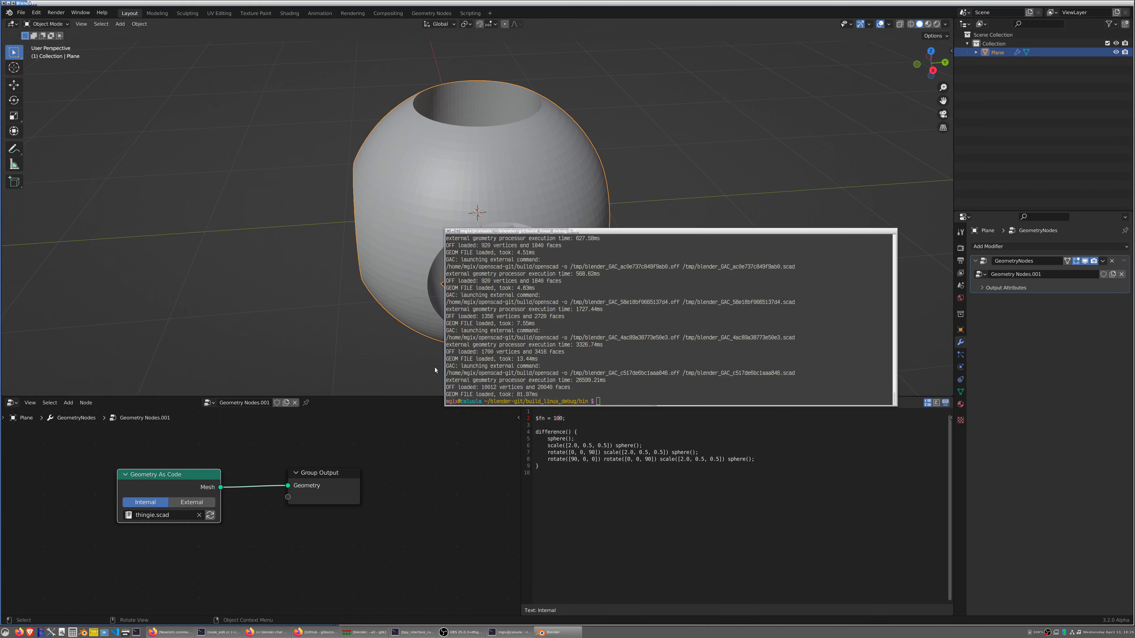
left_click_drag(445, 362, 350, 361)
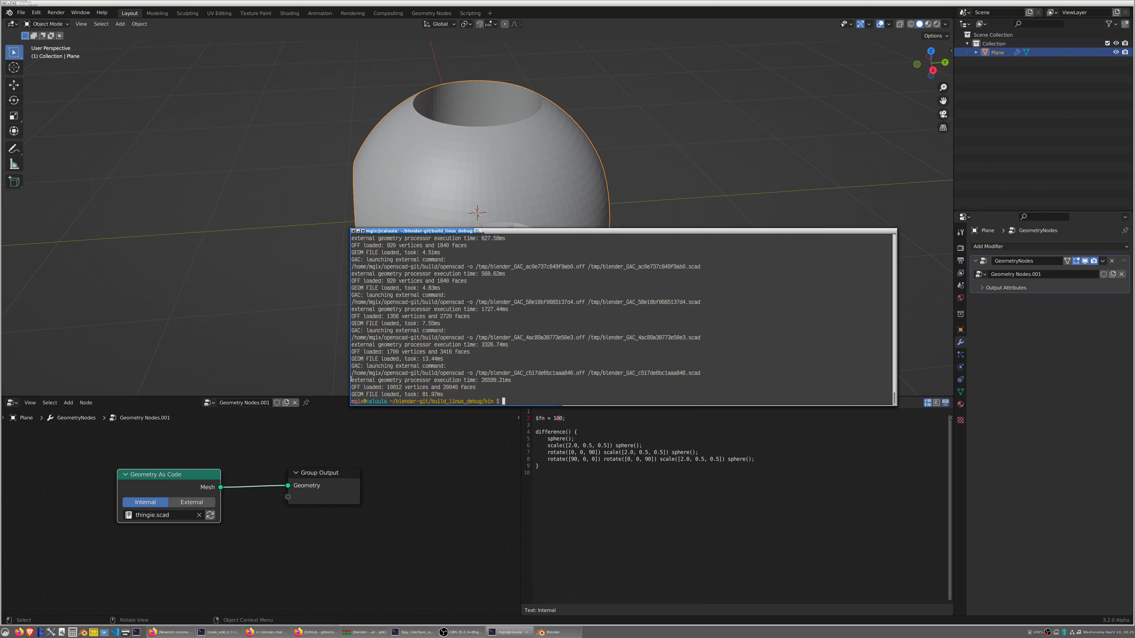
left_click_drag(351, 380, 512, 380)
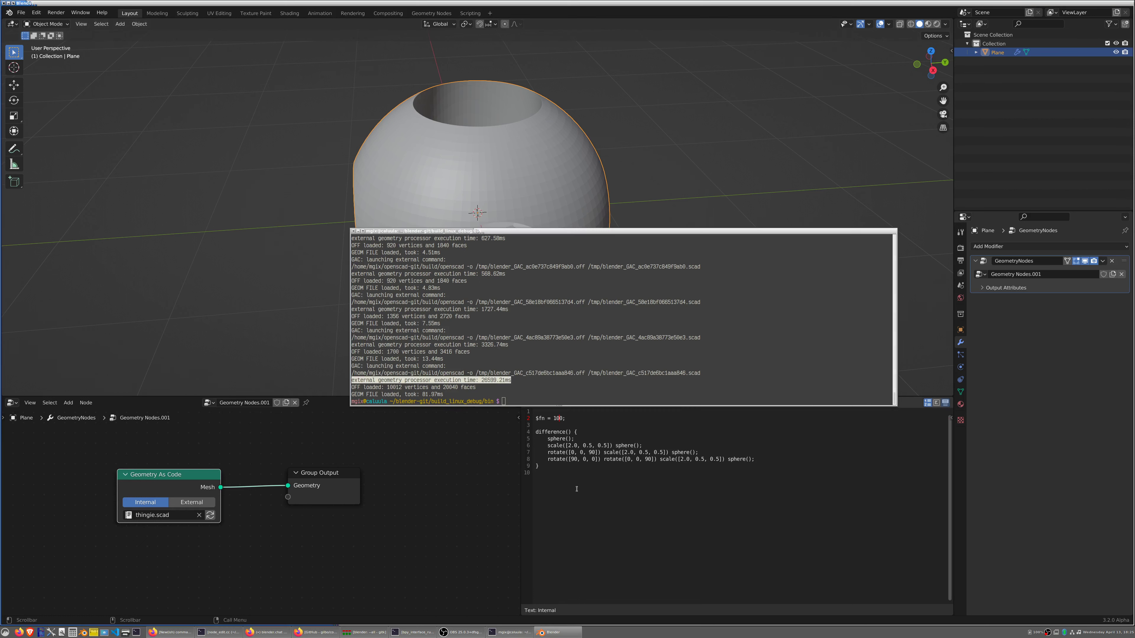
left_click(544, 415)
left_click(463, 632)
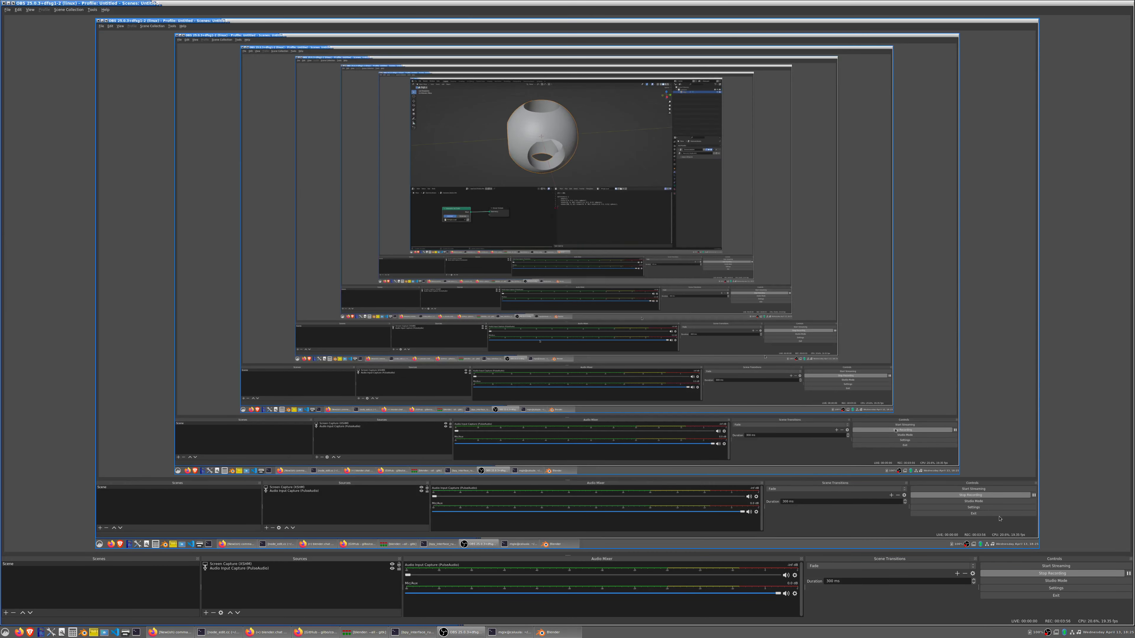